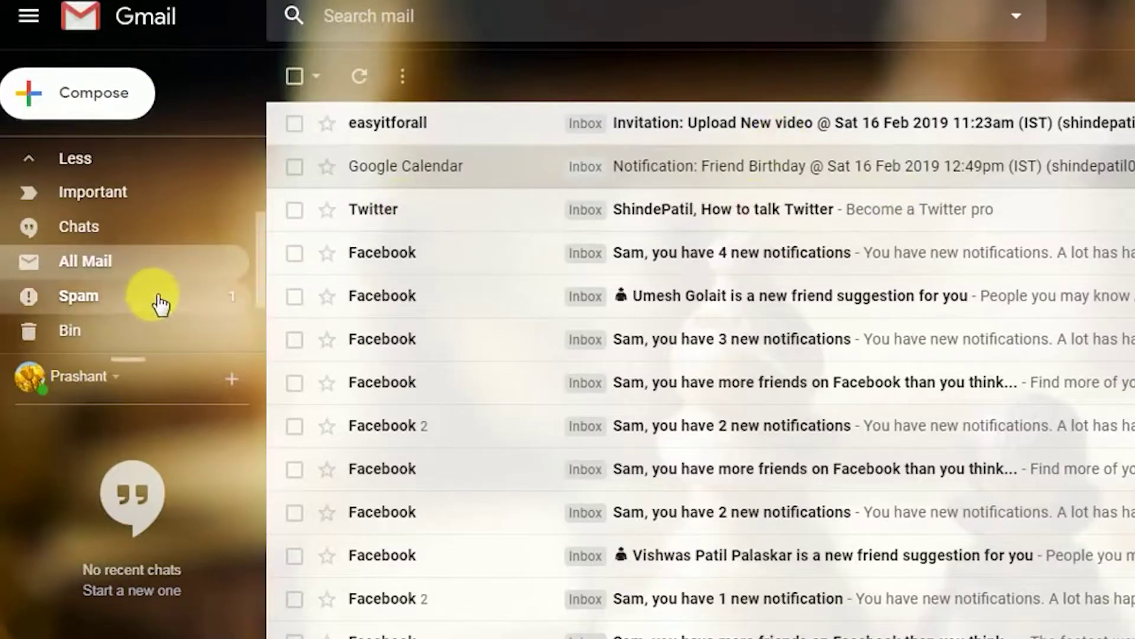
Open Gmail's Spam folder and select the first Twitter message, doing it twice
click(155, 297)
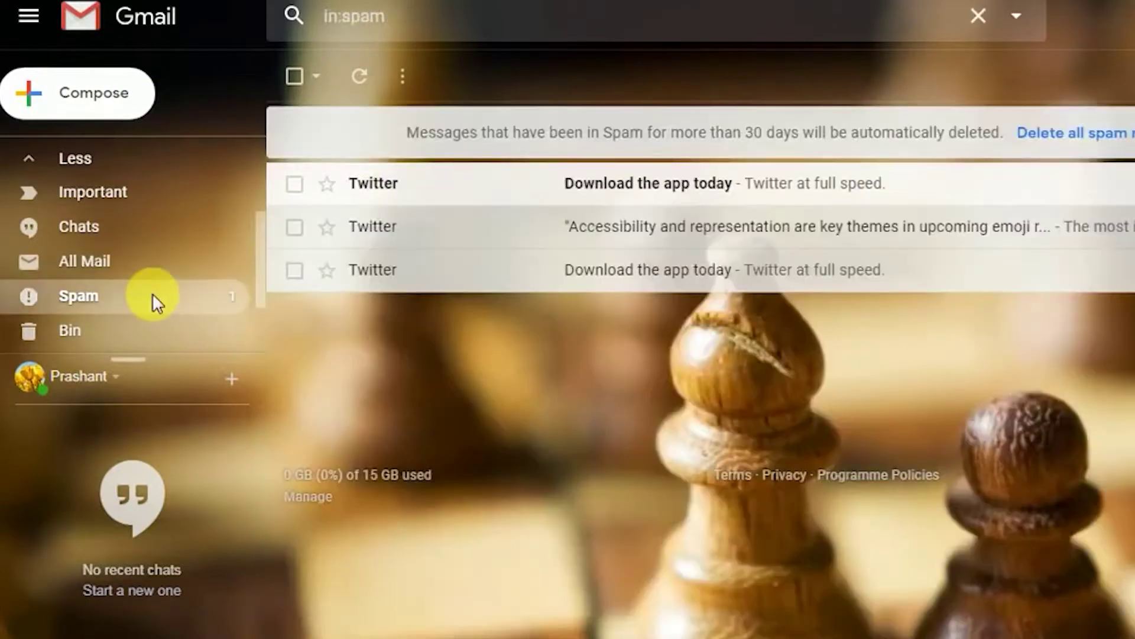
click(296, 184)
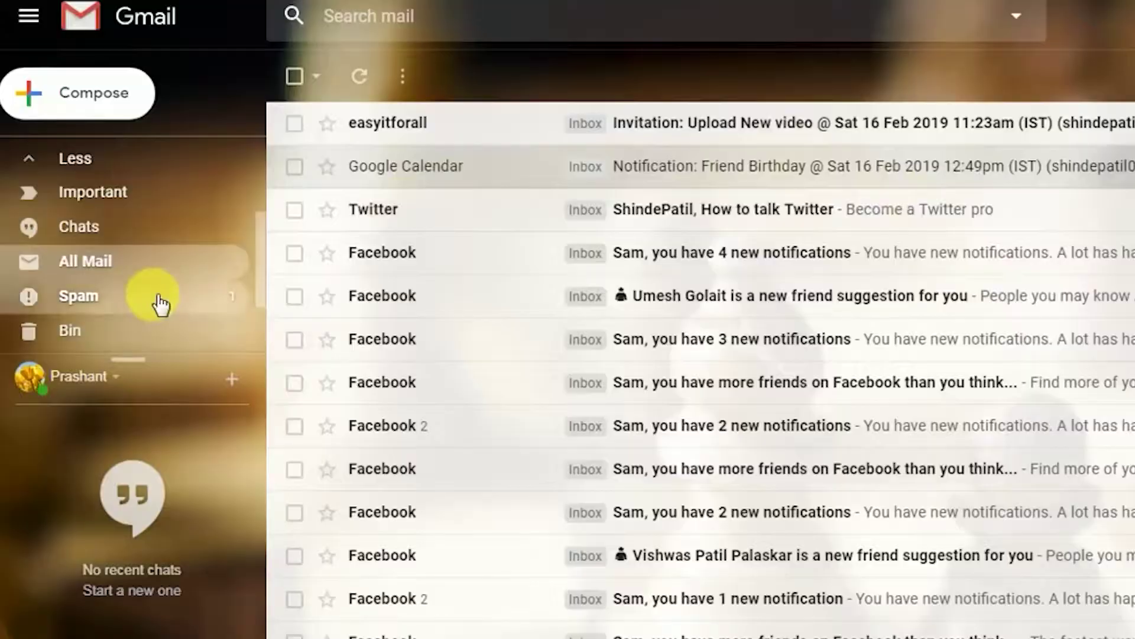
click(159, 305)
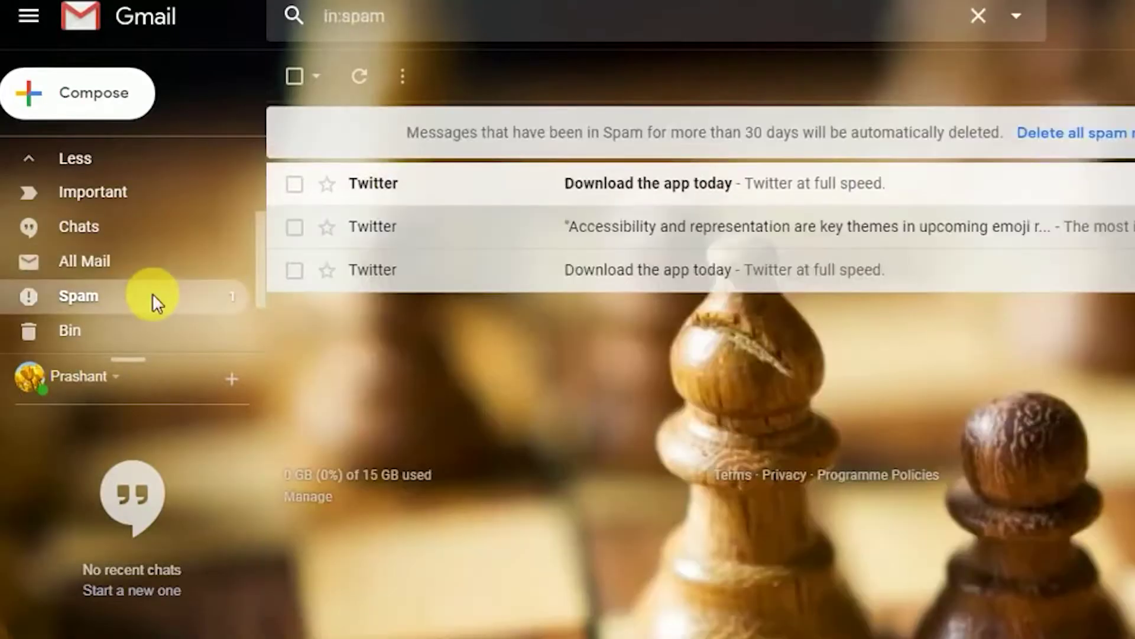
click(298, 187)
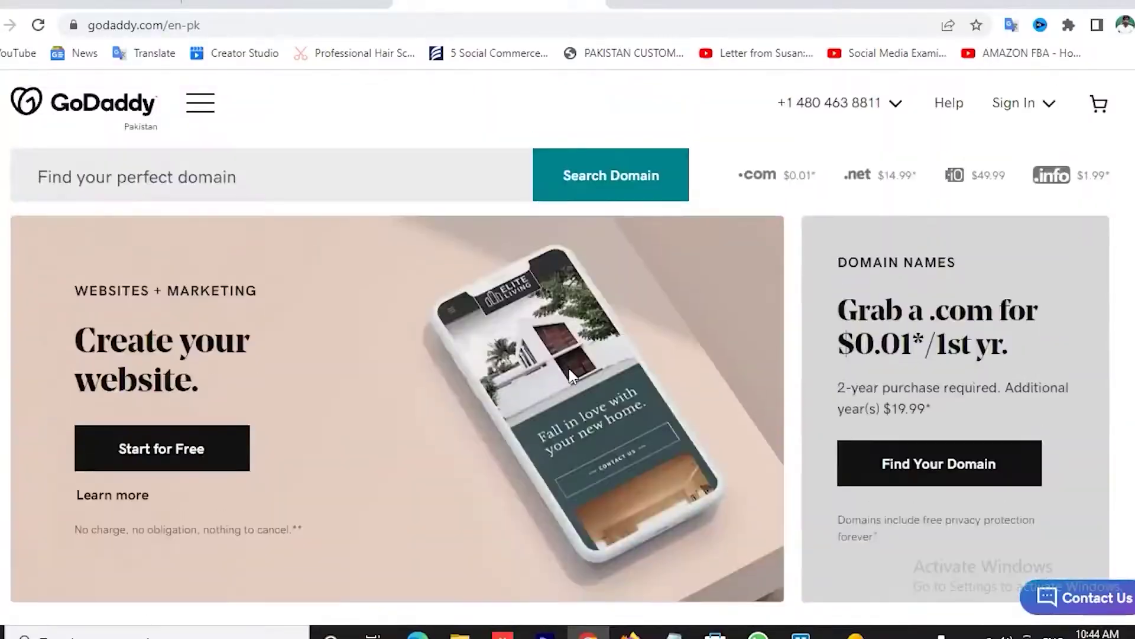
Search GoDaddy for aslamdasti1.com using the autocomplete suggestion
click(186, 187)
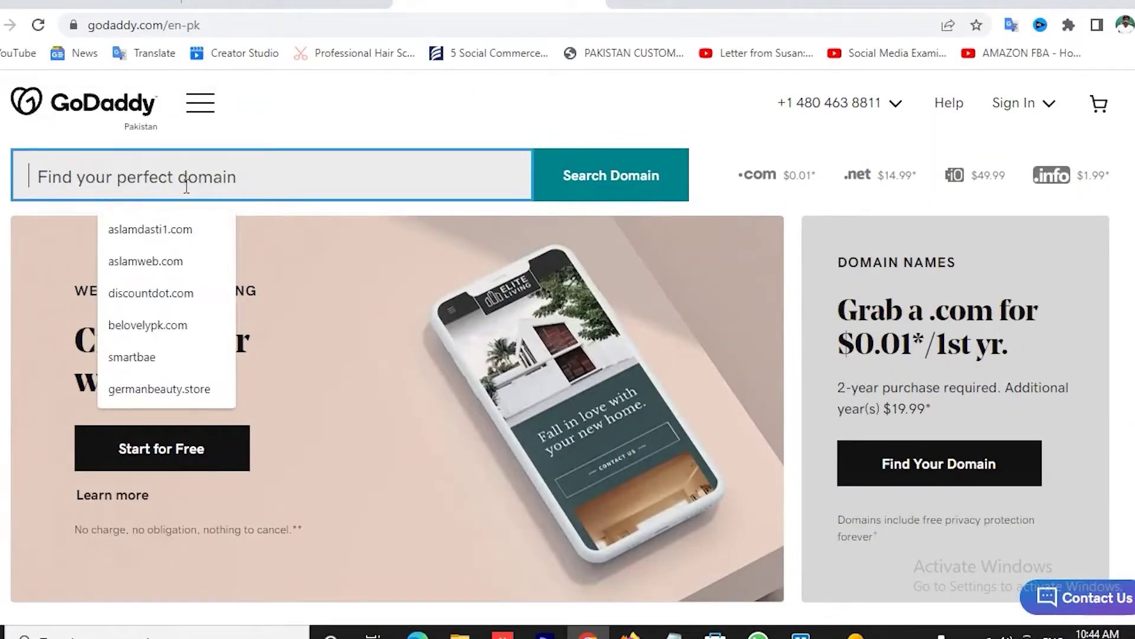
click(172, 215)
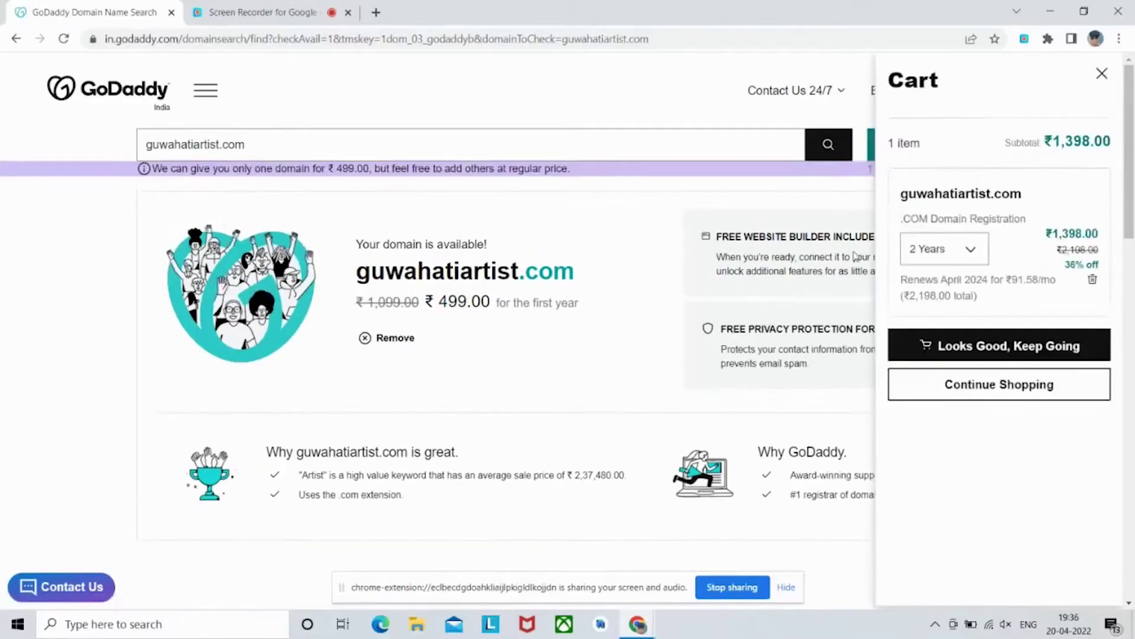
Change the guwahatiartist.com registration from 2 years to 1 year and continue to checkout
click(1063, 97)
click(970, 254)
click(943, 283)
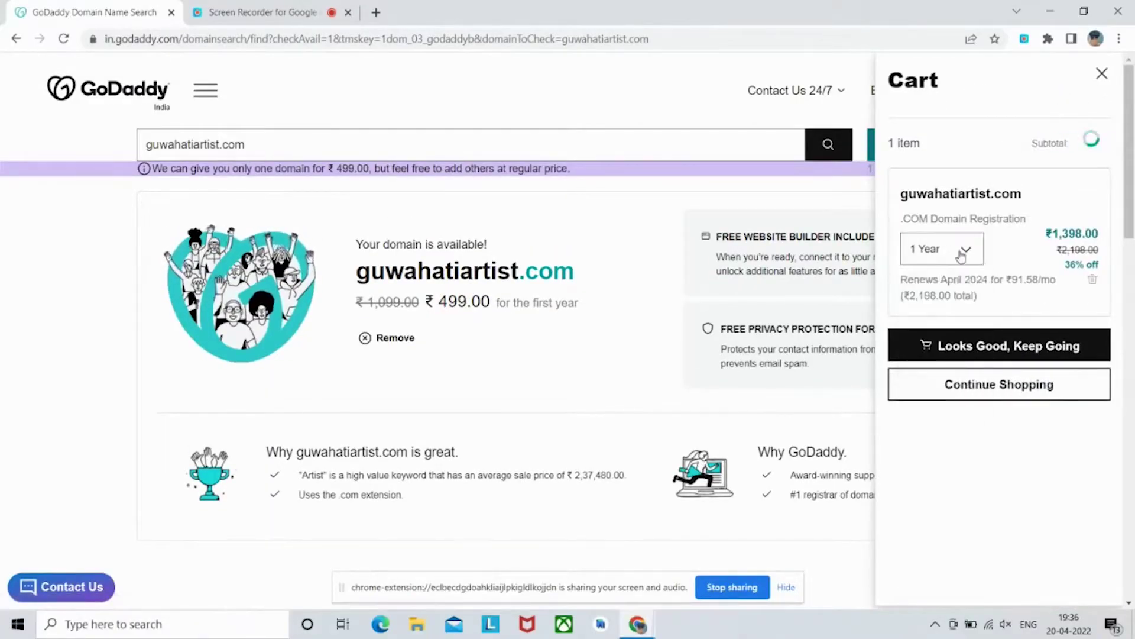
click(964, 346)
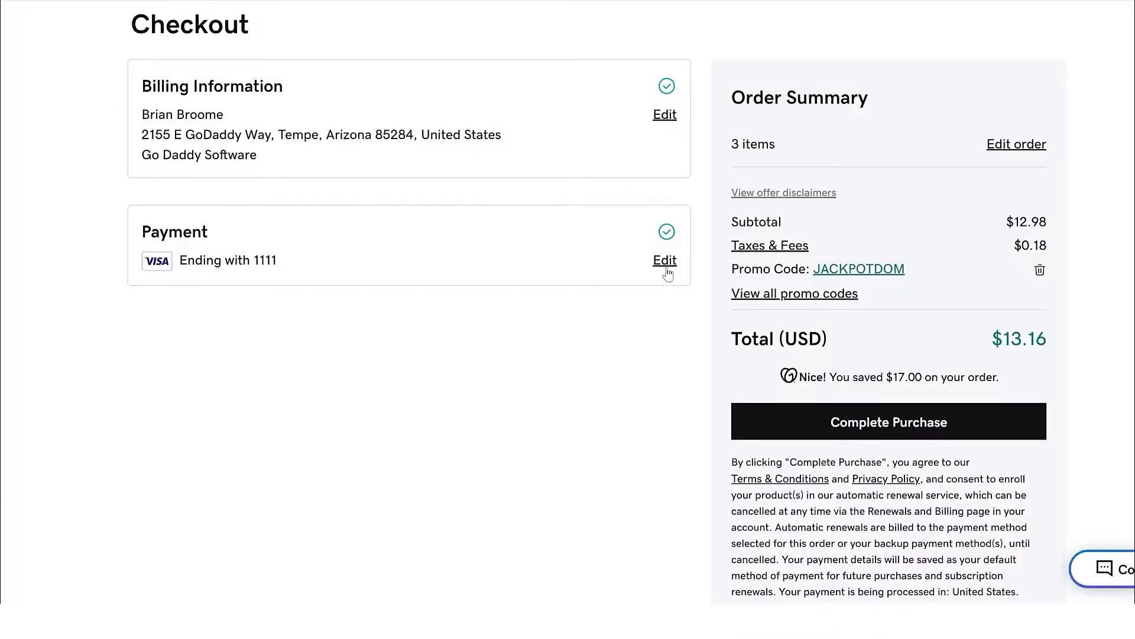
Try the new card and checking payment options, then settle on the Visa ending 1111
click(664, 268)
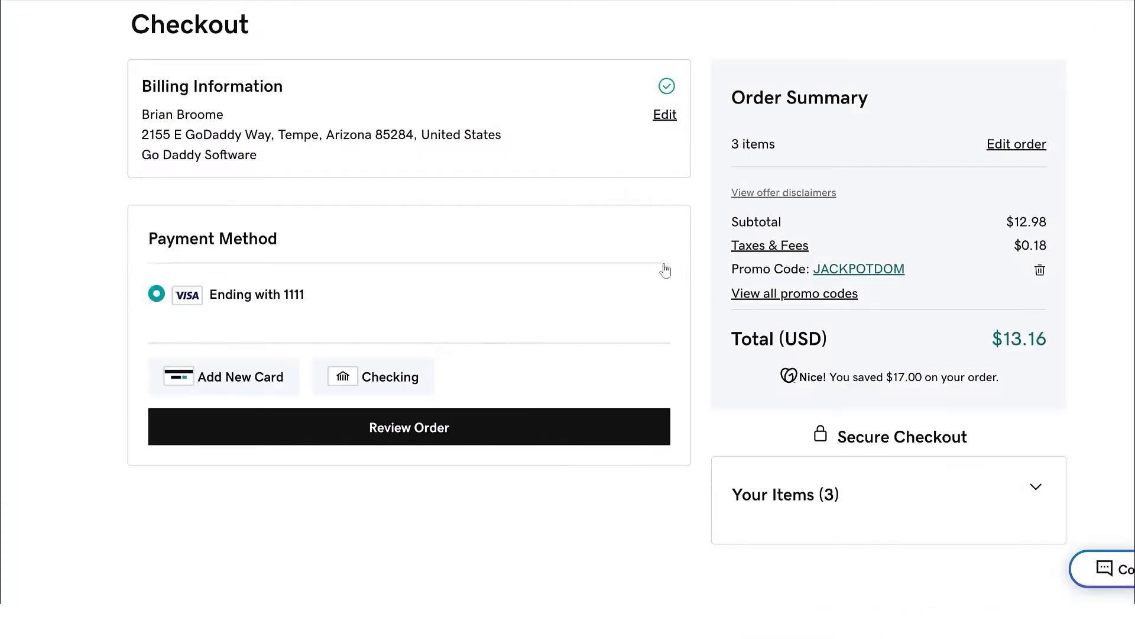
click(235, 386)
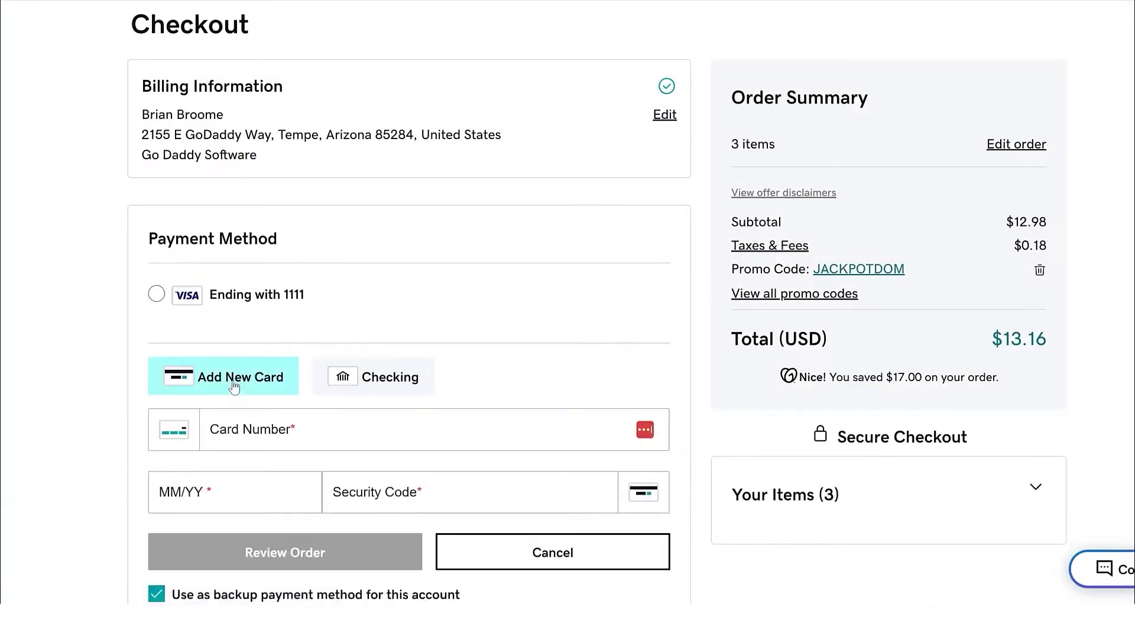
click(397, 389)
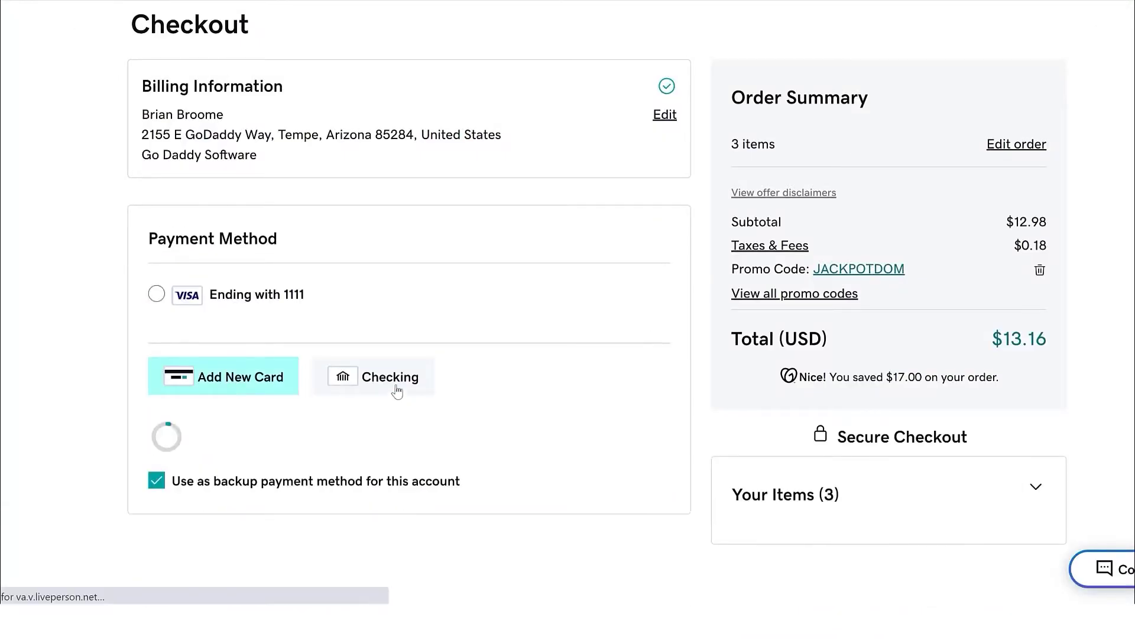
click(155, 295)
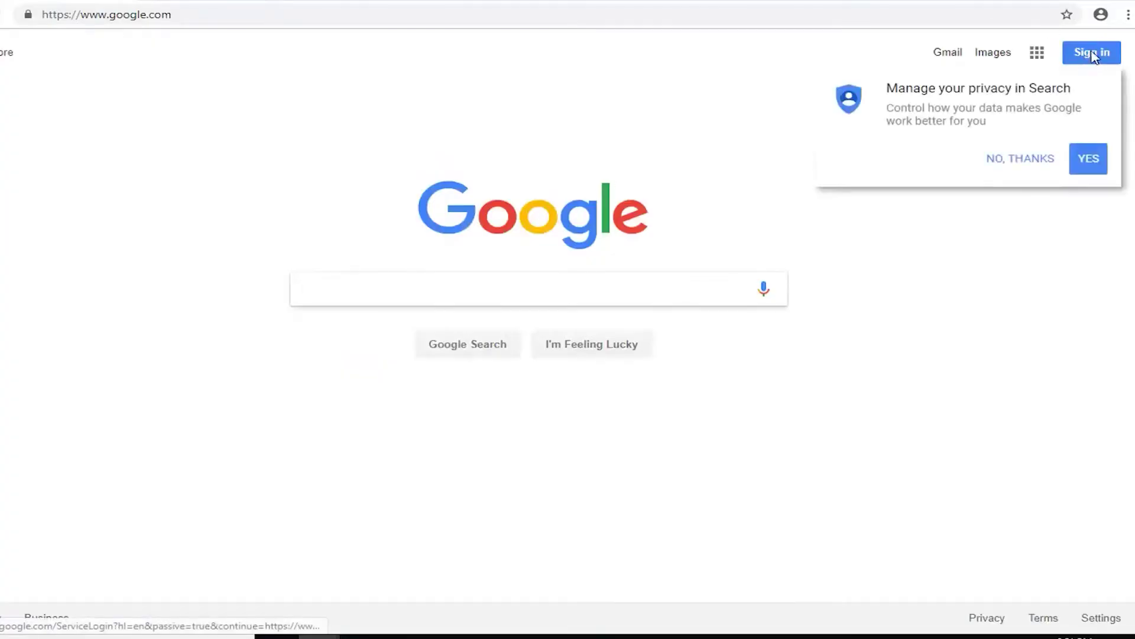
Sign in to Google and scroll through the TXT verification record instructions
click(1091, 52)
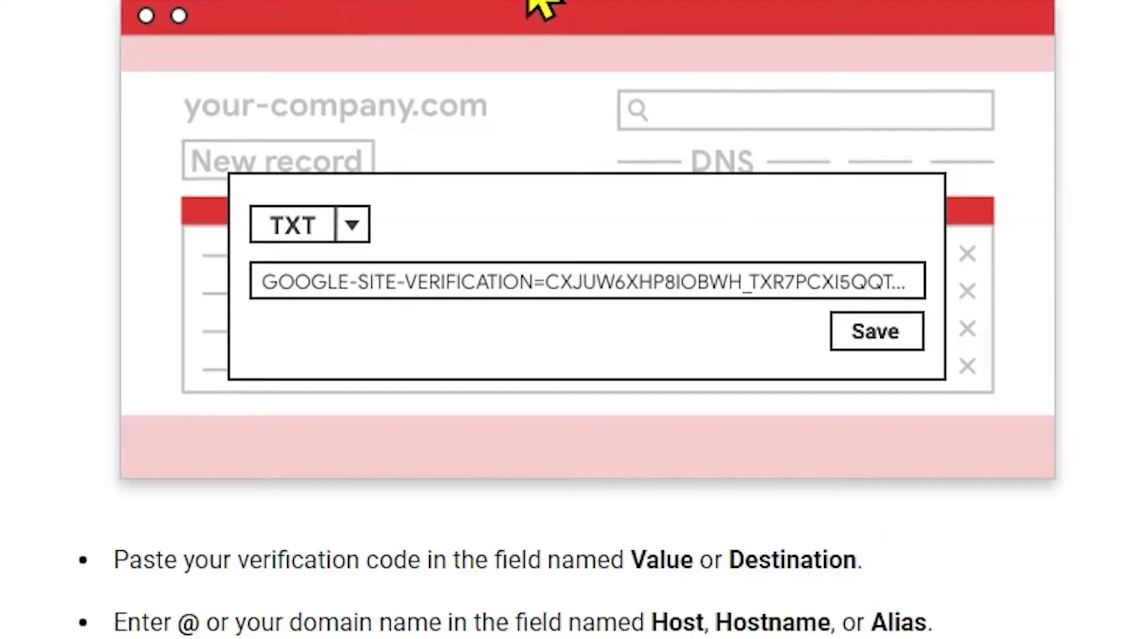
scroll(480, 283, down, 5)
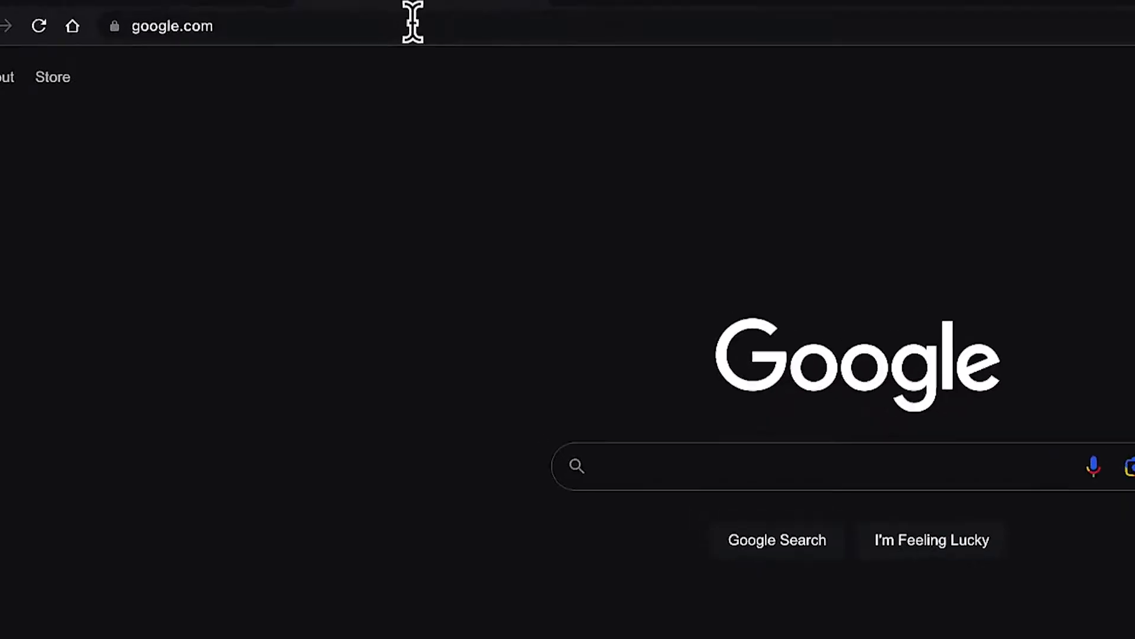
Go to domains.google.com to list the six registered domains
click(412, 23)
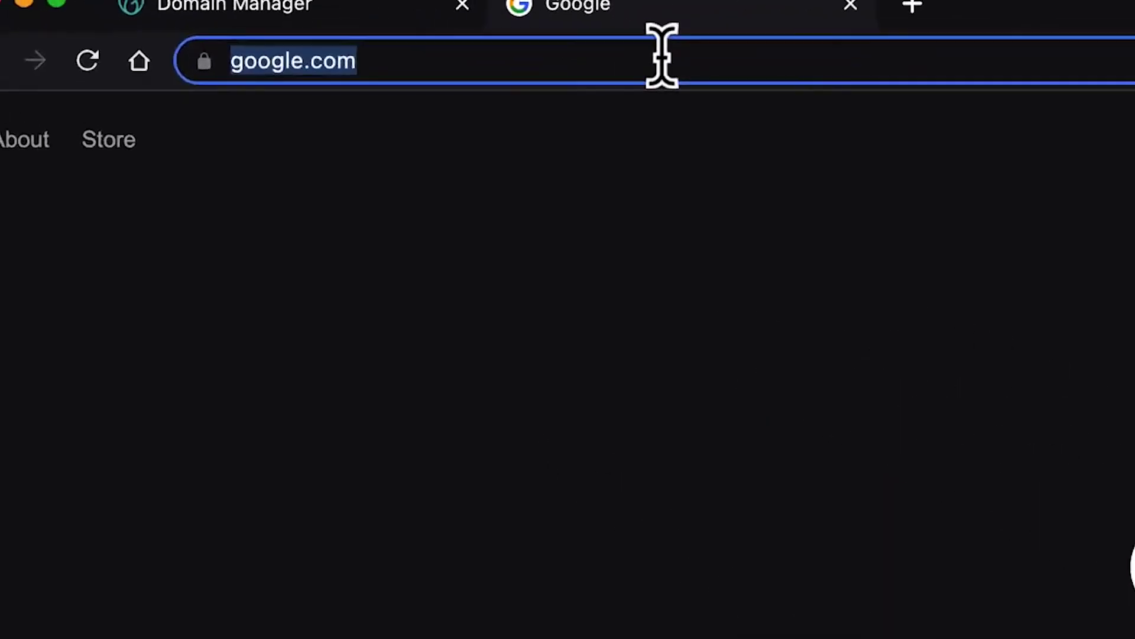
text(dom)
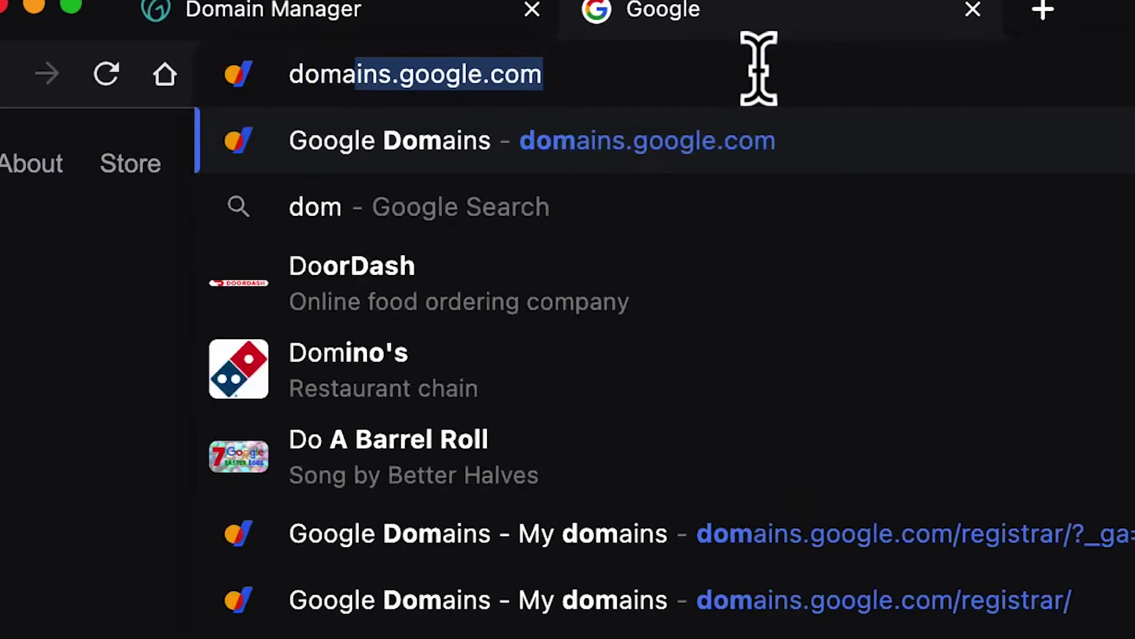
text(ains)
key(Return)
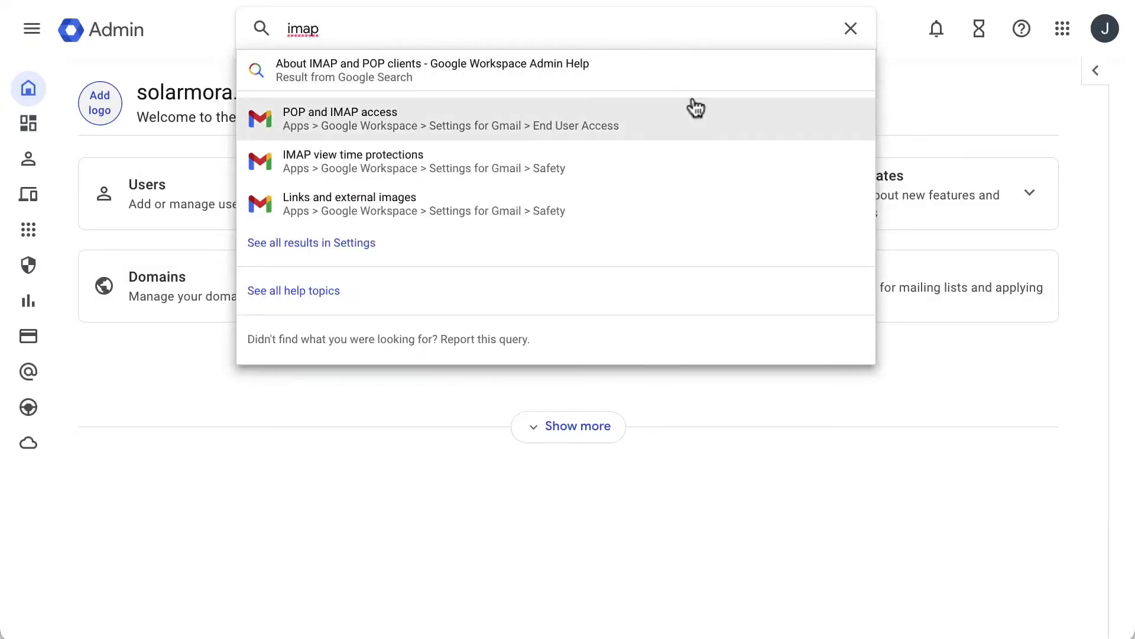
Open the solarmora.com POP and IMAP access setting and start editing it
click(702, 118)
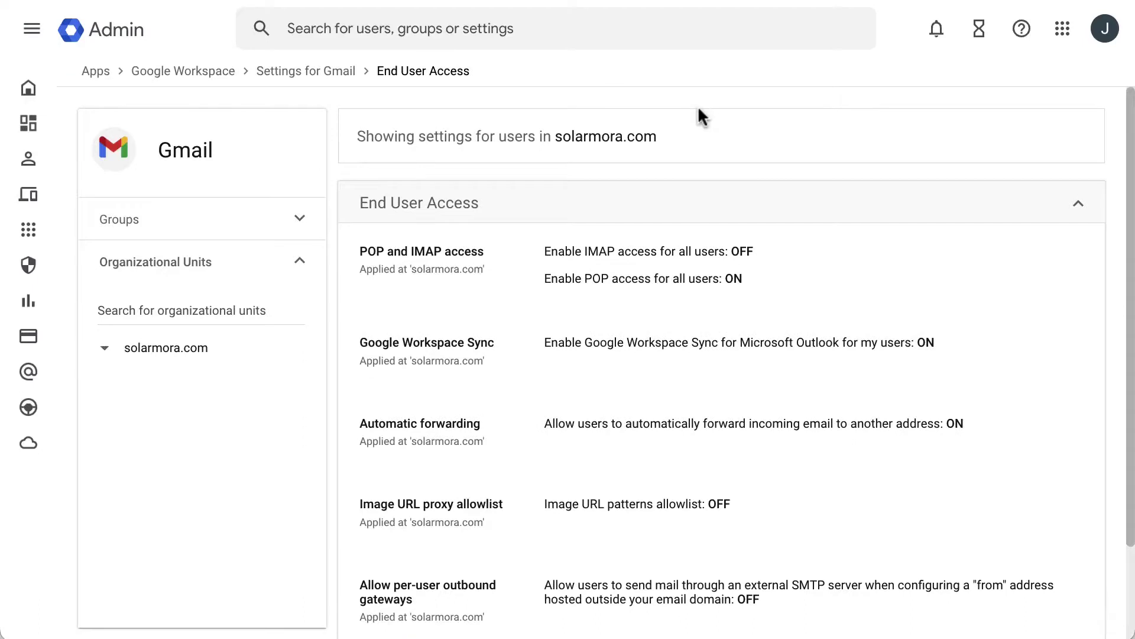
mouse_move(723, 266)
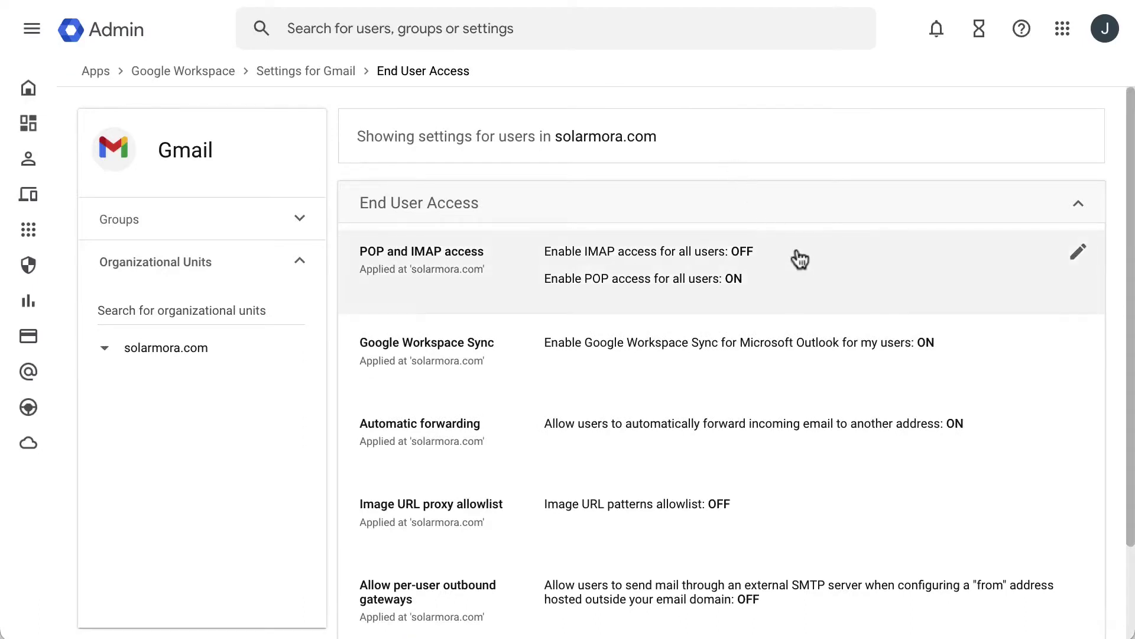
click(809, 269)
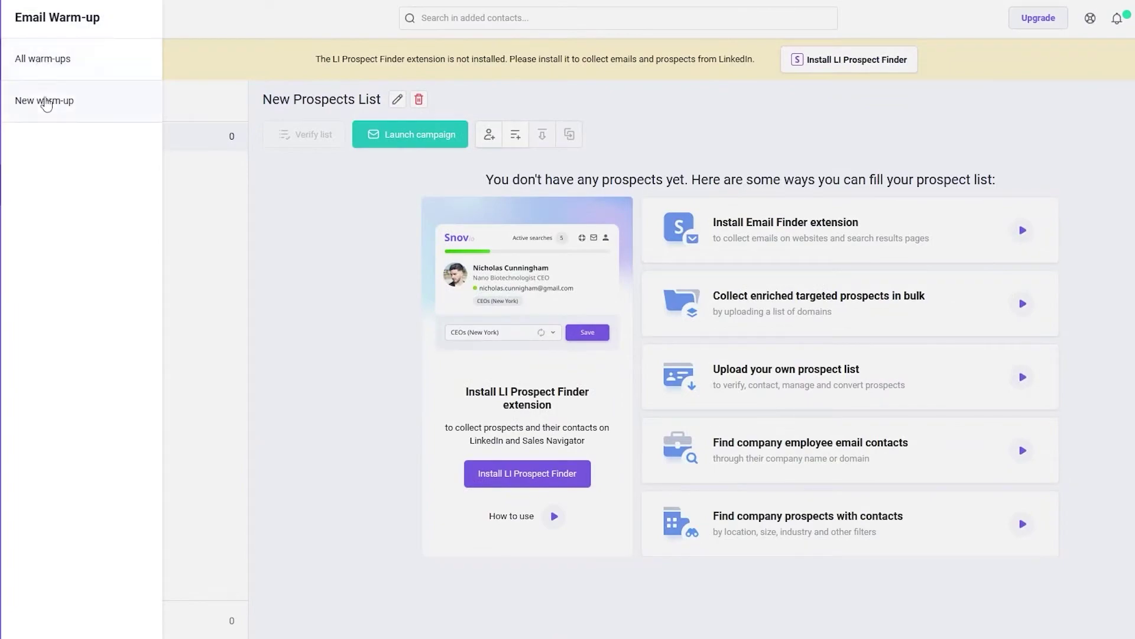
Start a new Snov.io email warm-up and stay on the page for its settings
click(46, 102)
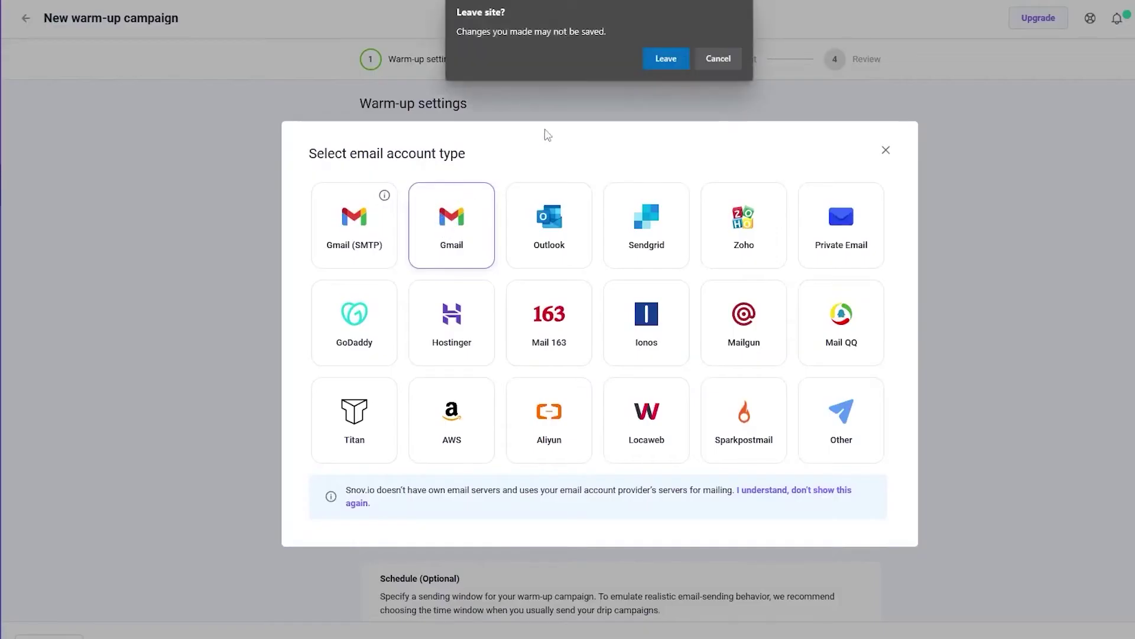
click(669, 59)
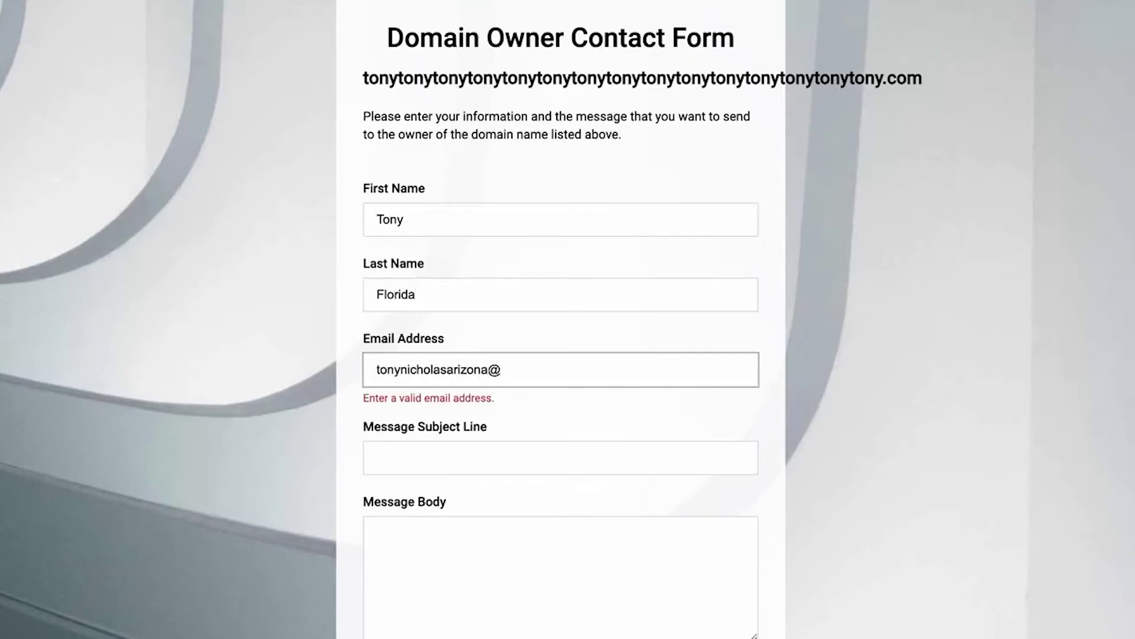
Finish typing the sender's email address in the Domain Owner Contact Form
text(gmaIs this d)
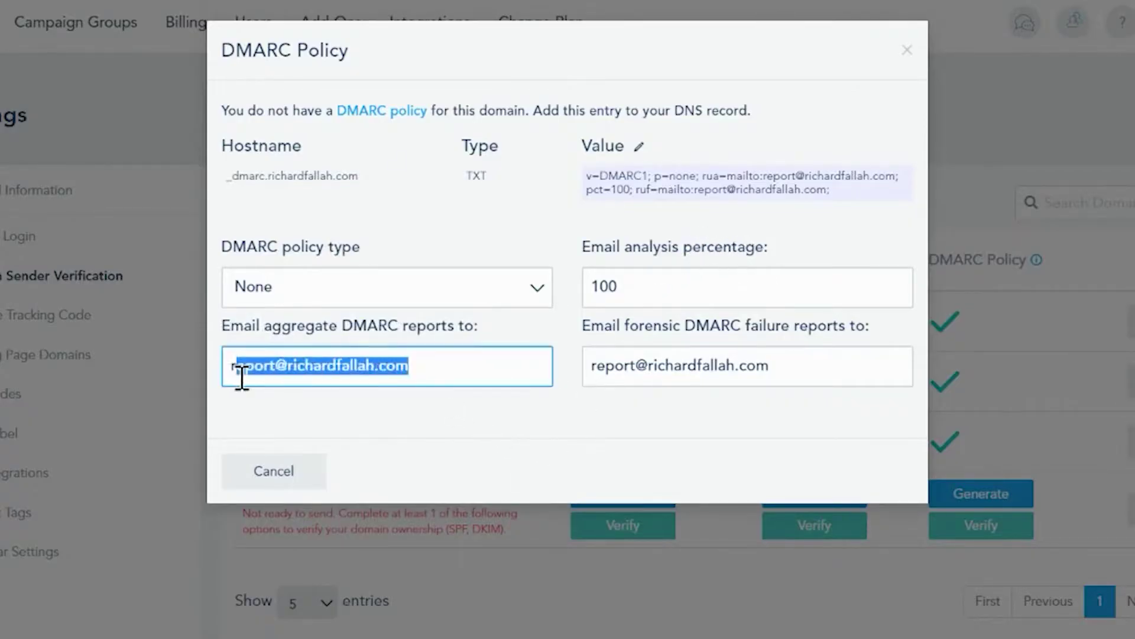
Highlight the forensic and aggregate report addresses in the generated DMARC record
drag(778, 372, 604, 367)
drag(416, 369, 310, 371)
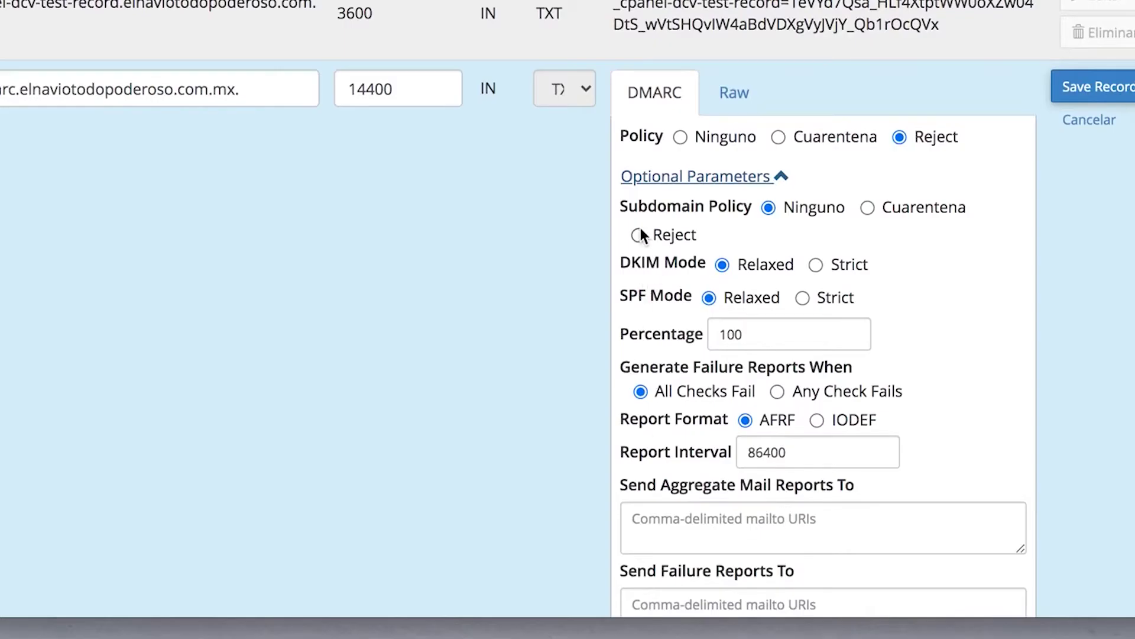
Set the DMARC subdomain policy to Reject and move to the aggregate report address box
click(639, 234)
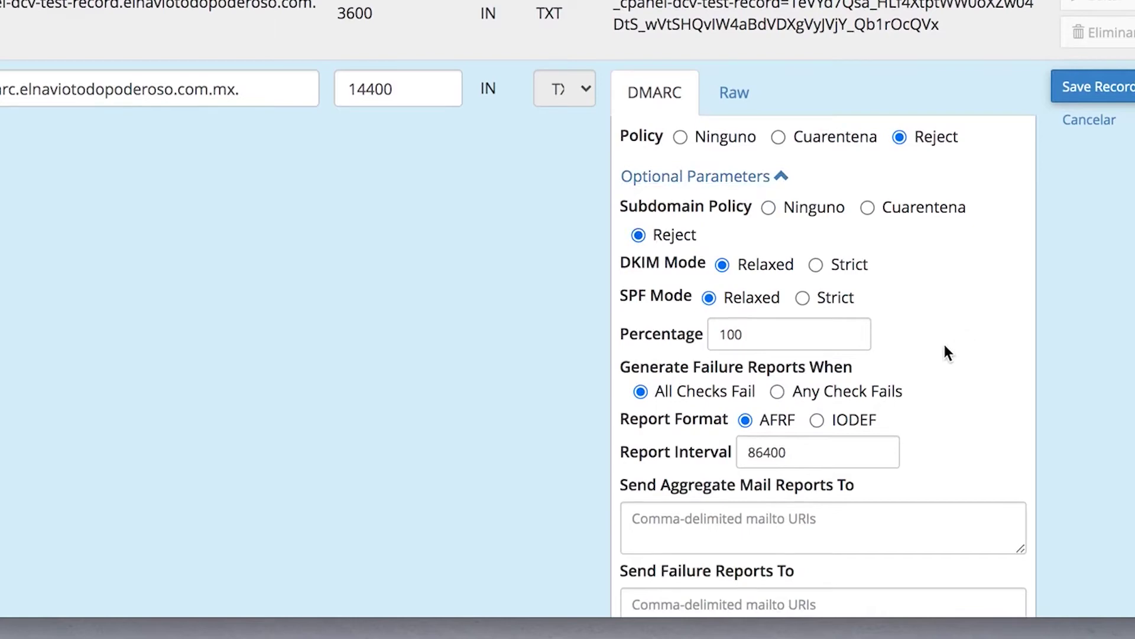
scroll(936, 340, down, 3)
click(917, 392)
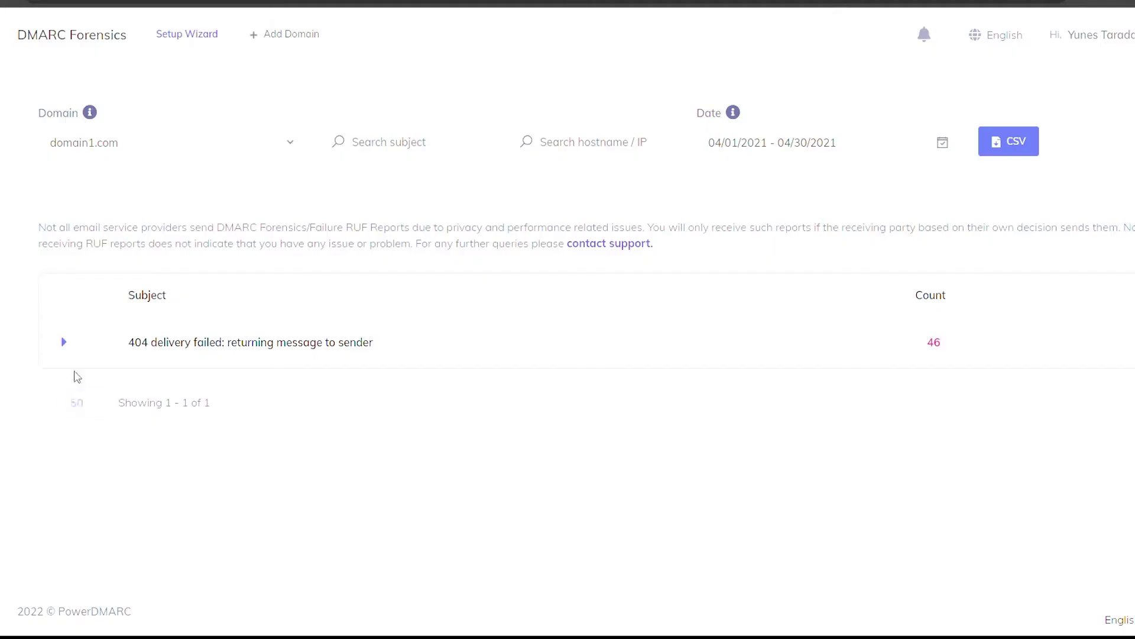
Expand the forensic failure report into per-IP entries, then open the domain's nameserver settings
click(65, 343)
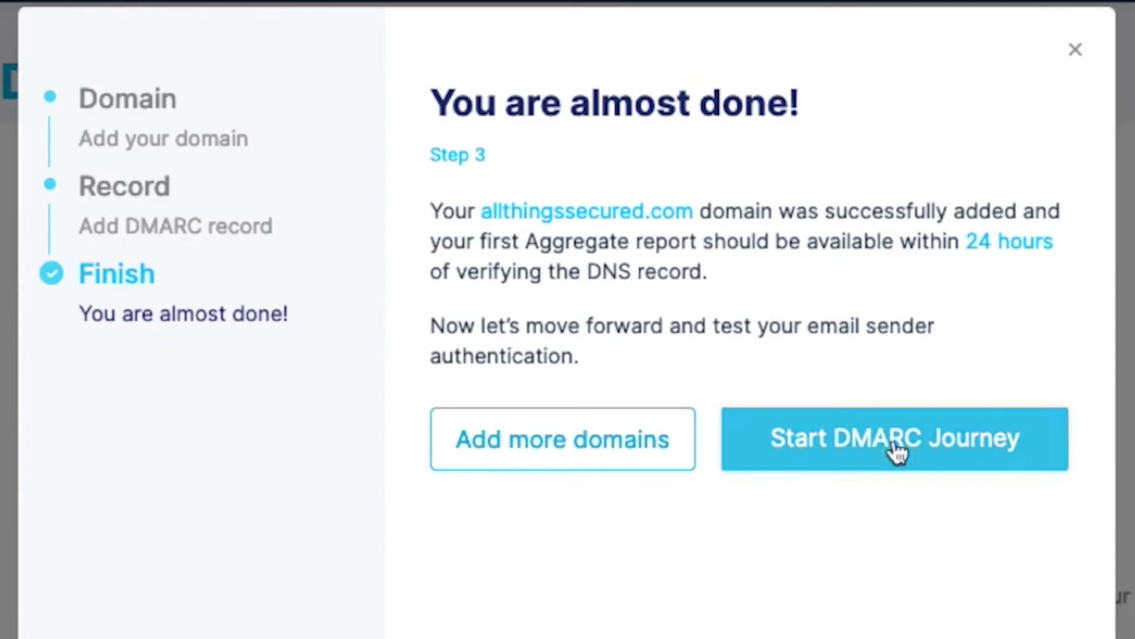
click(356, 543)
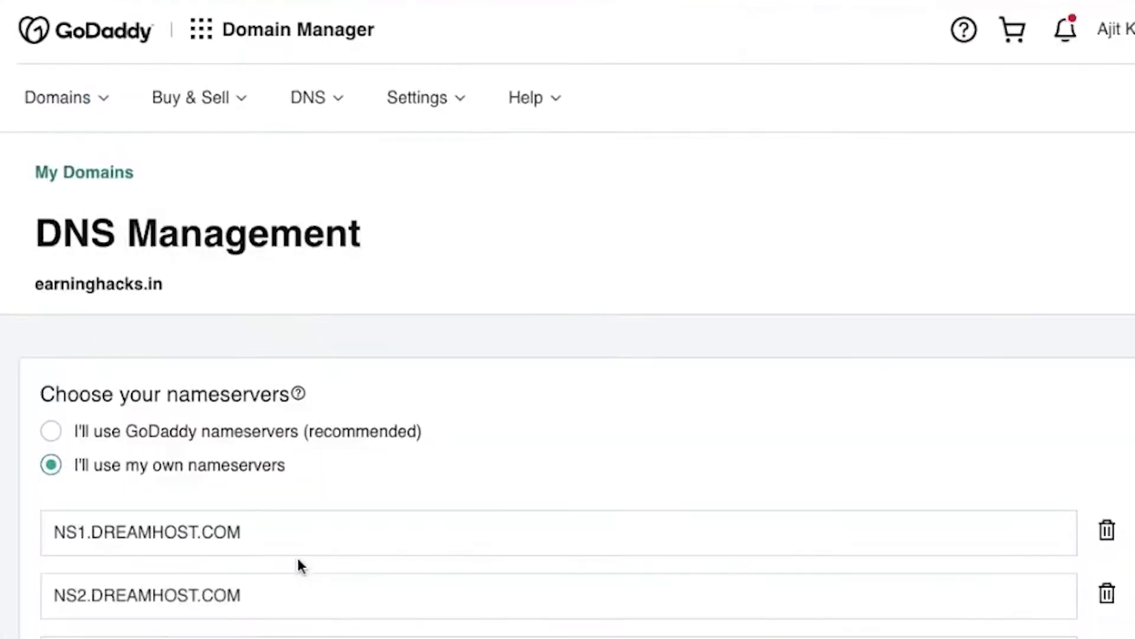
Switch earninghacks.in to GoDaddy's own recommended nameservers
click(49, 433)
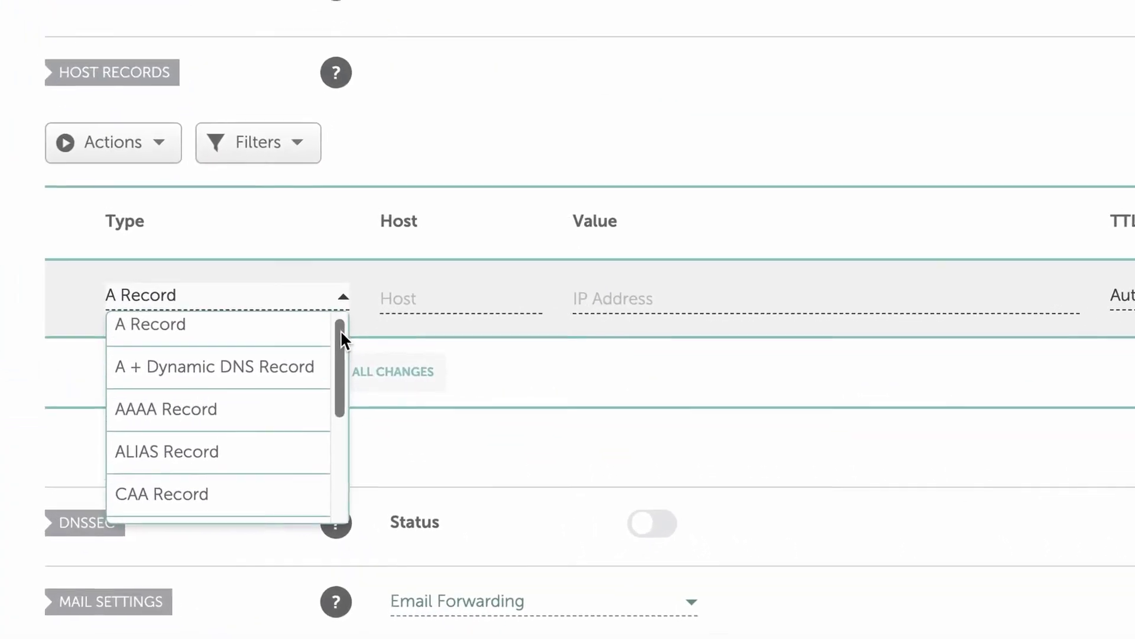
drag(339, 329, 332, 439)
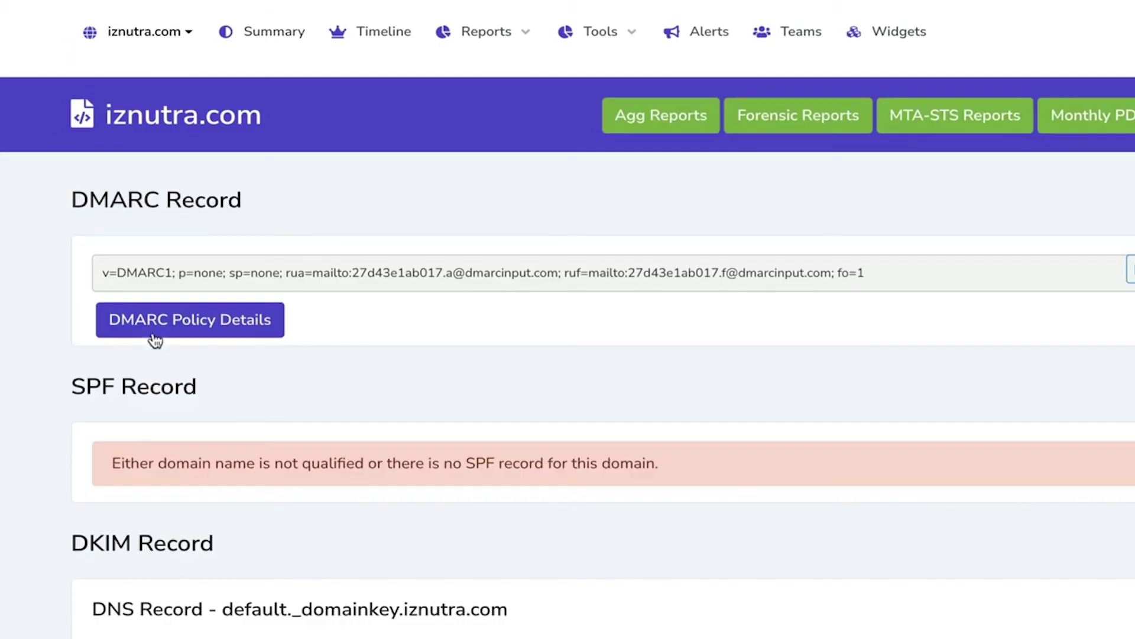
click(246, 325)
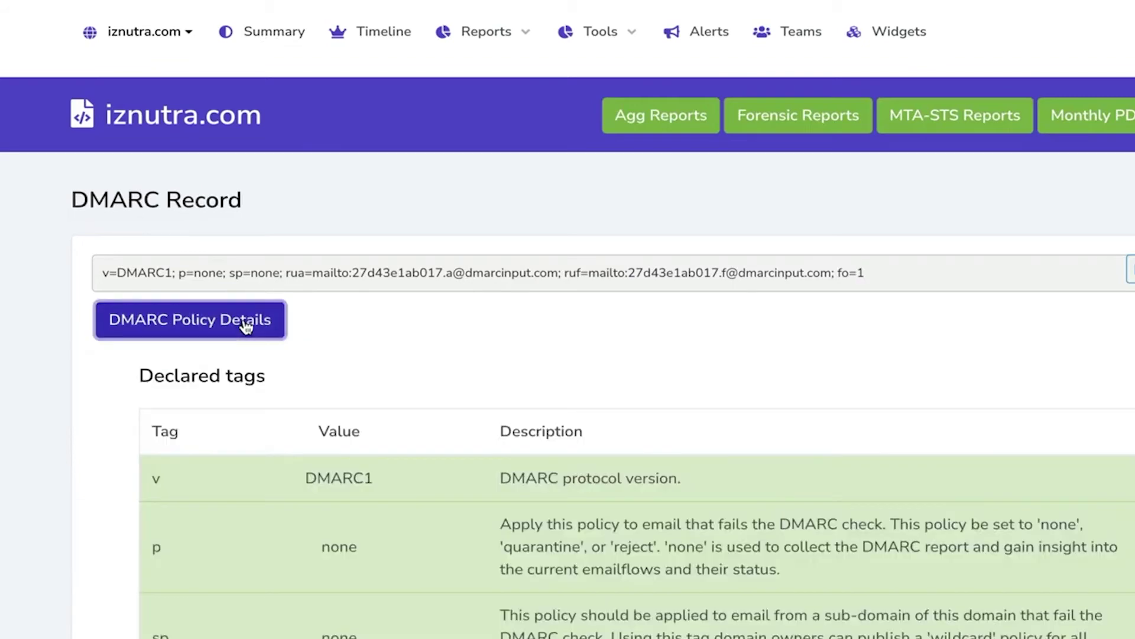
scroll(385, 386, down, 1)
scroll(384, 385, down, 3)
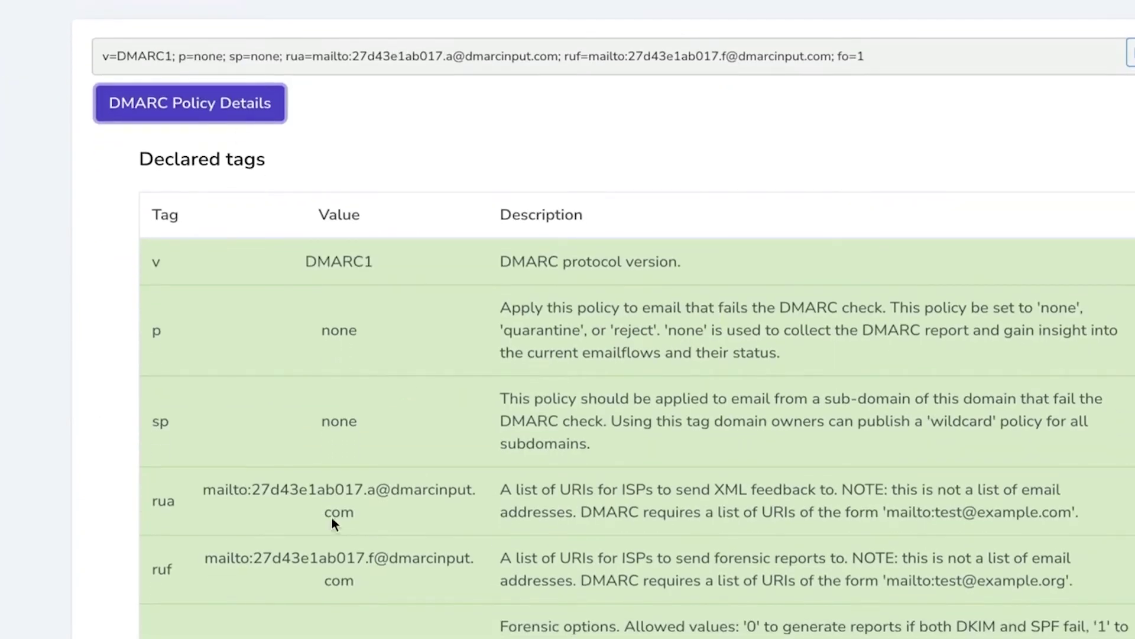
click(252, 109)
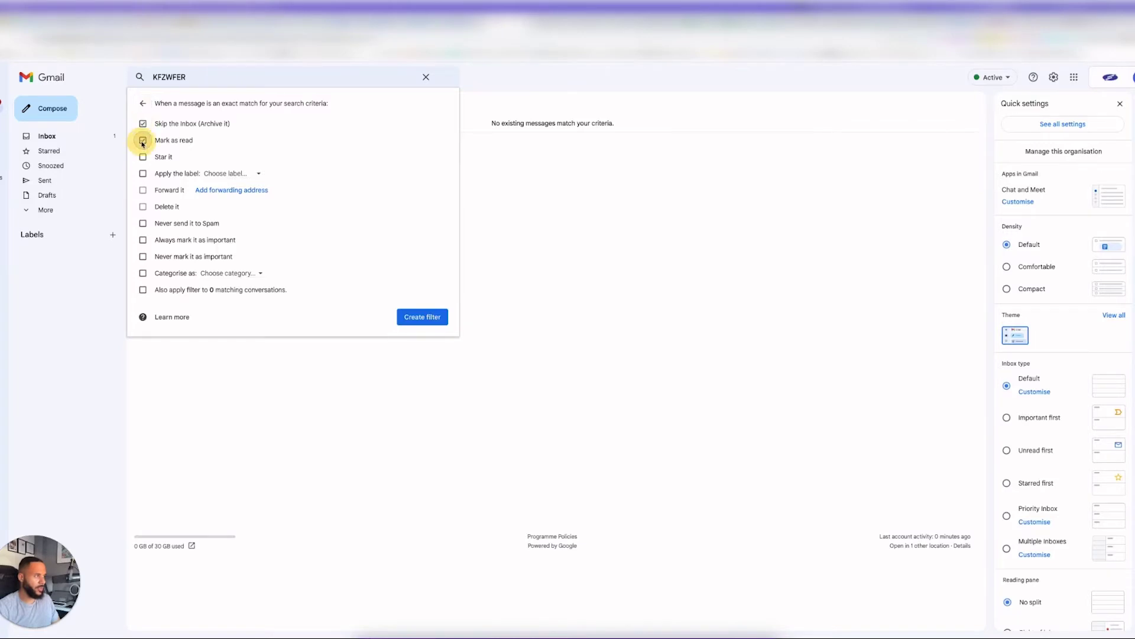
Make the KFZWFER filter apply a new 'Instantly - Warmup' label and save it
click(145, 174)
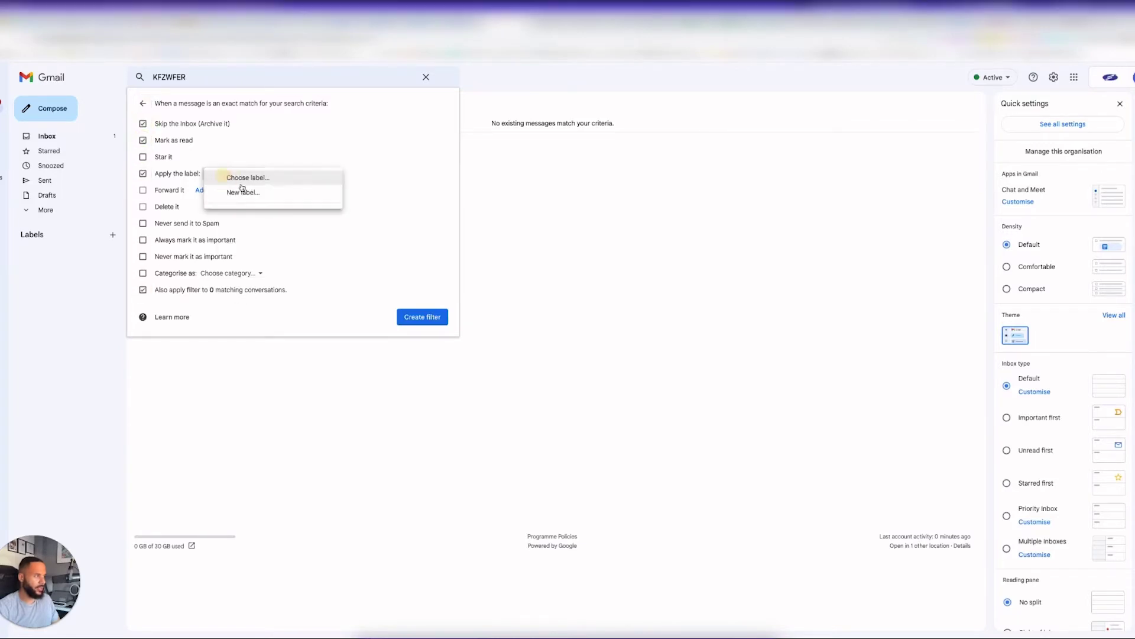
click(243, 192)
text(Instantly - Warmup)
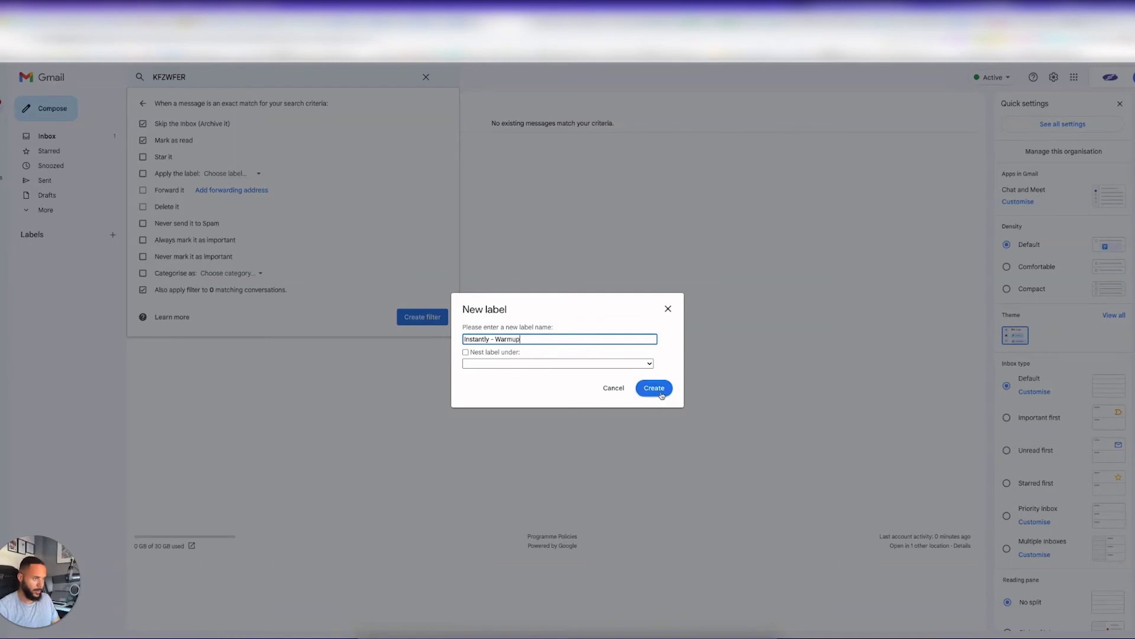
click(654, 388)
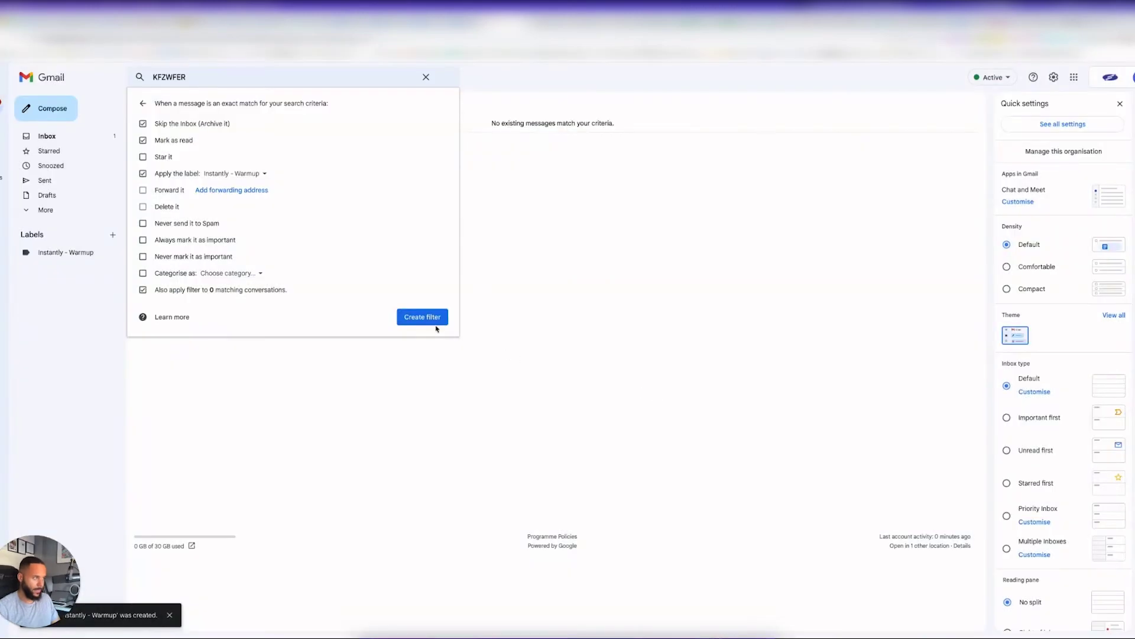
click(423, 318)
click(82, 139)
click(720, 394)
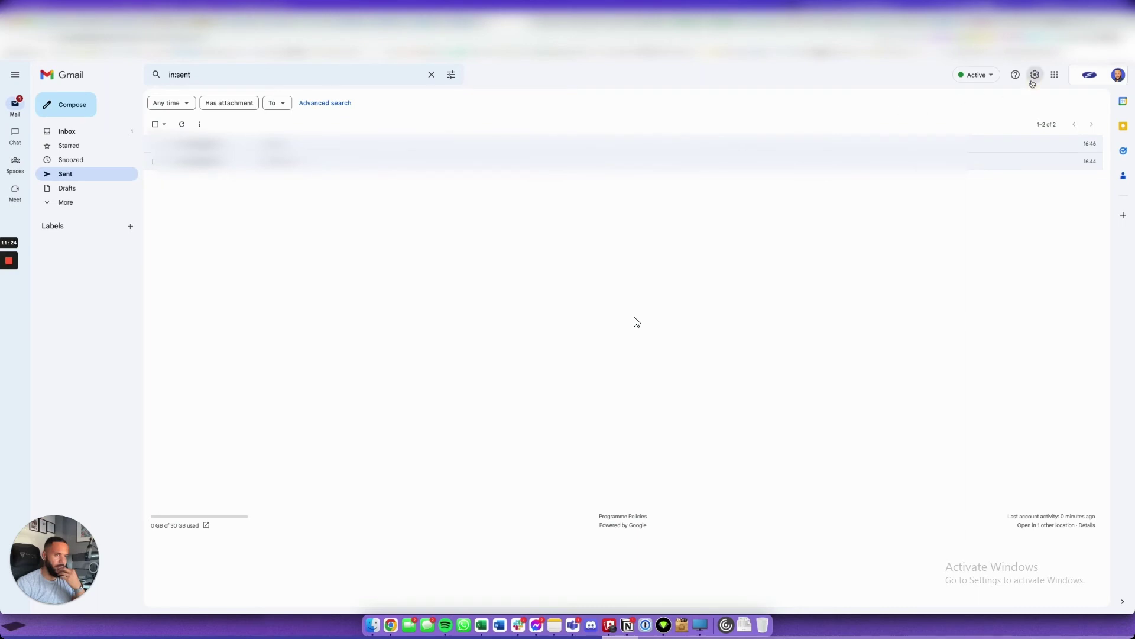
Search the inbox for KFZWFER and bring up the filter's action choices
click(1033, 81)
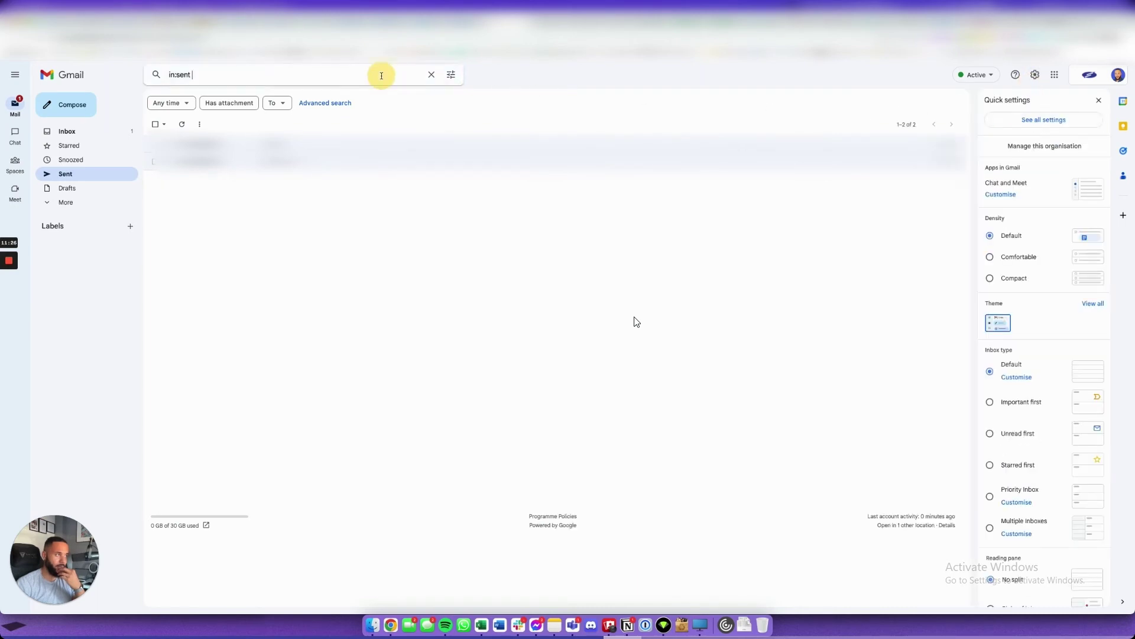
click(103, 130)
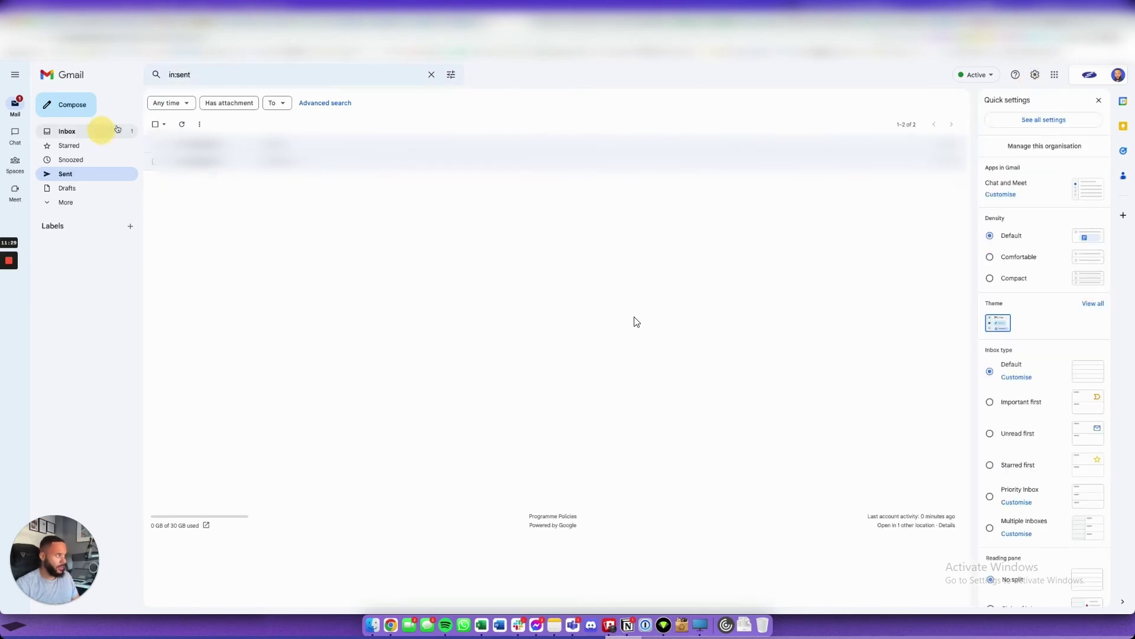
click(235, 74)
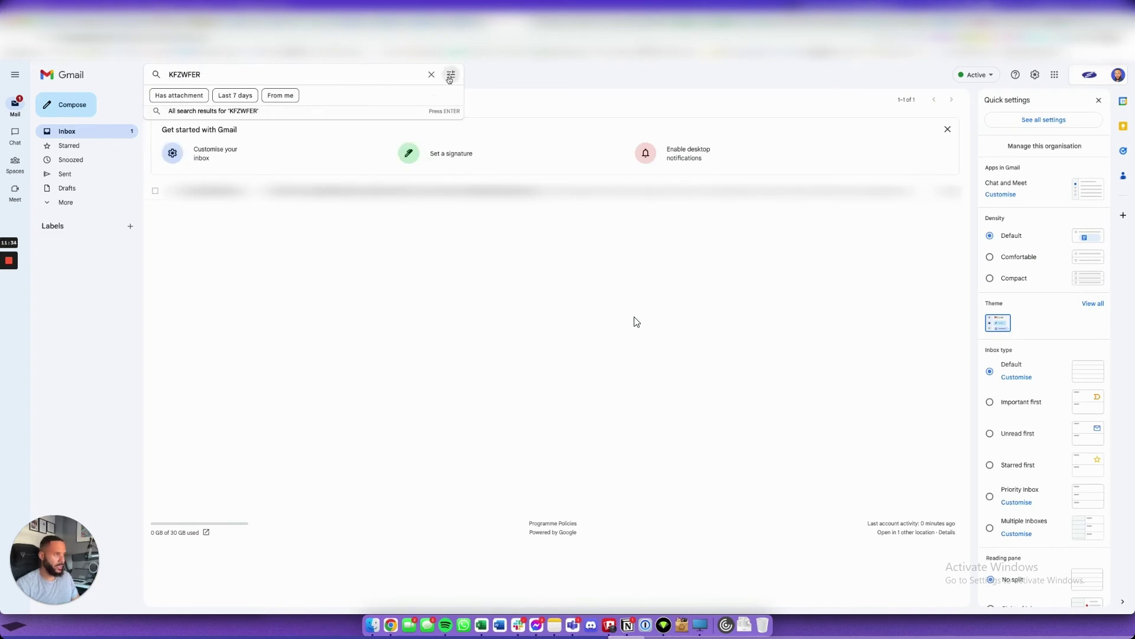
click(450, 76)
click(389, 262)
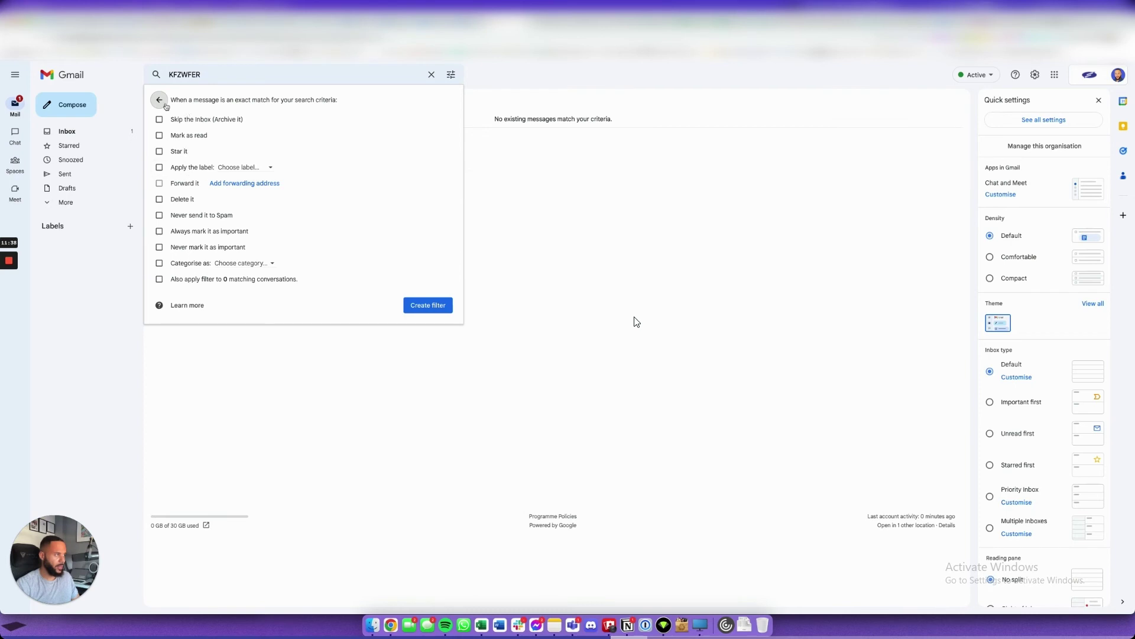
click(165, 104)
click(385, 262)
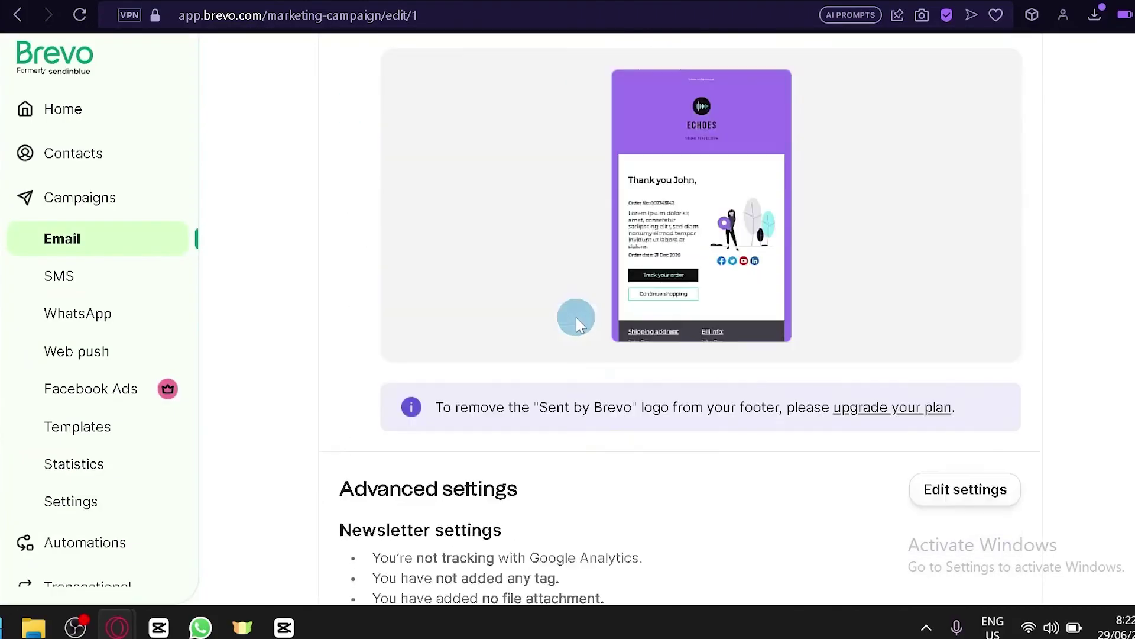
scroll(583, 313, up, 4)
scroll(487, 218, up, 2)
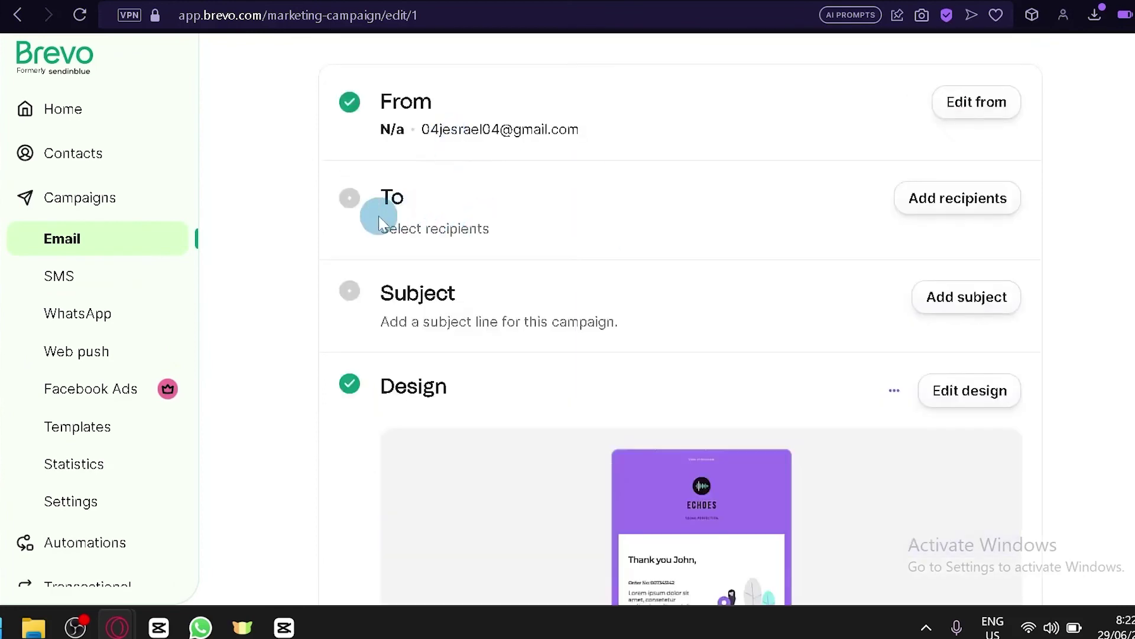